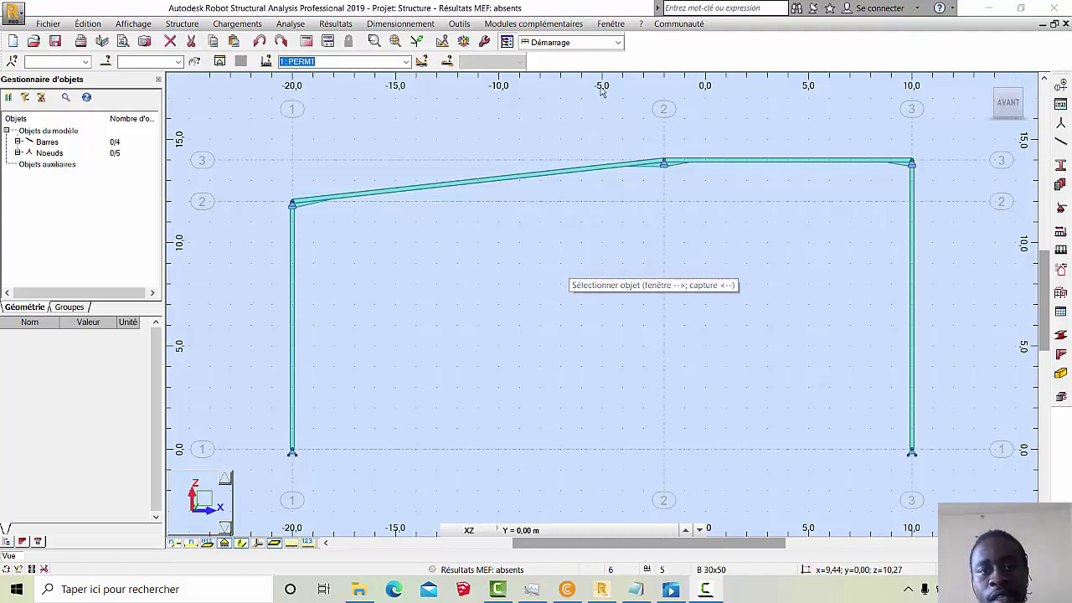
Switch to the Chargements layout and move the Charge dialog clear of the load case list.
click(620, 45)
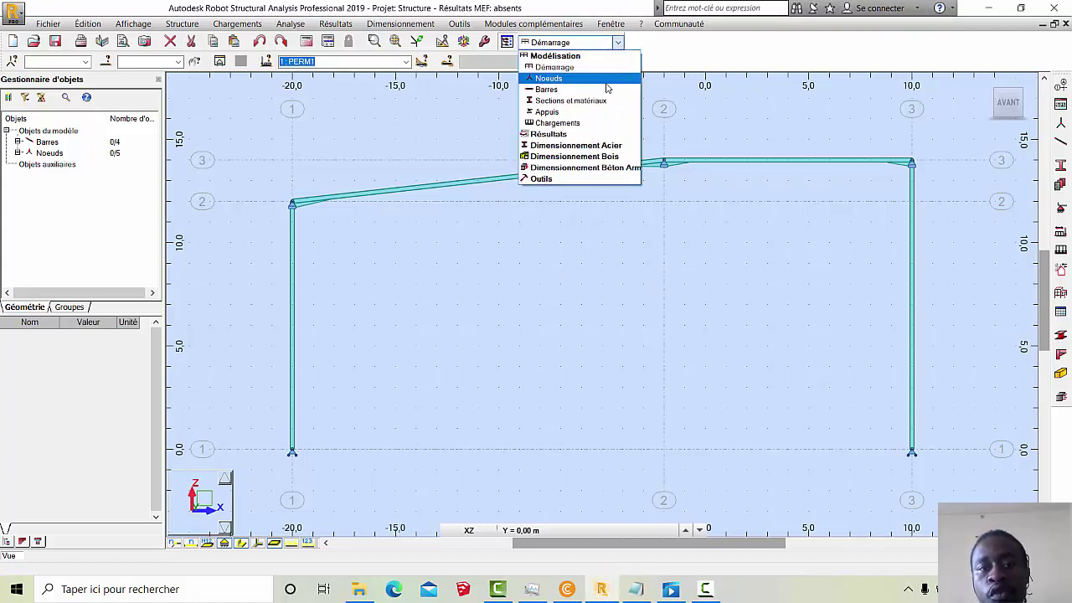
click(598, 124)
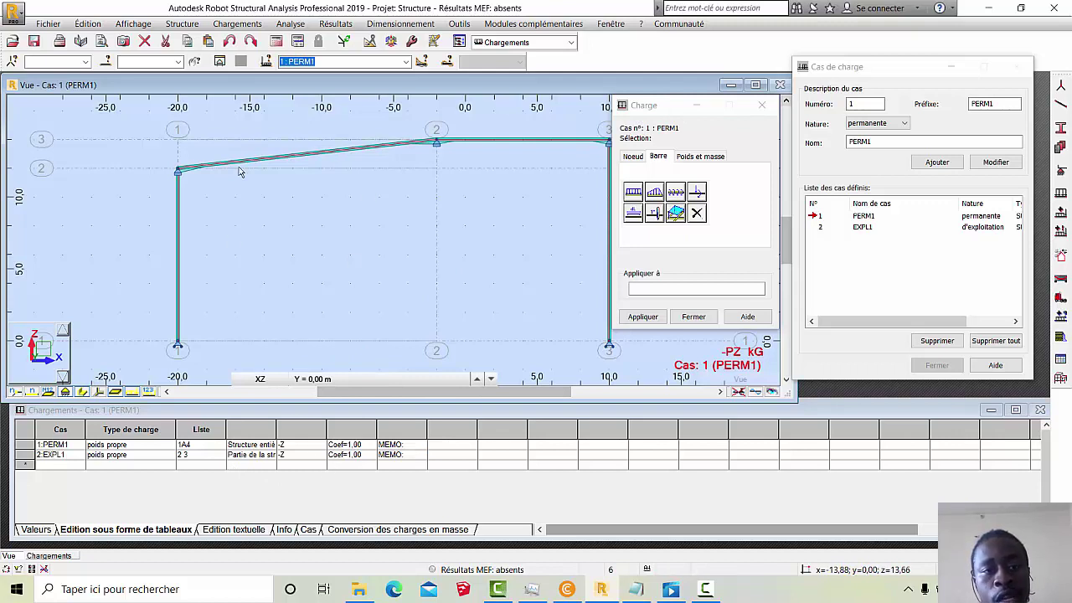
click(668, 116)
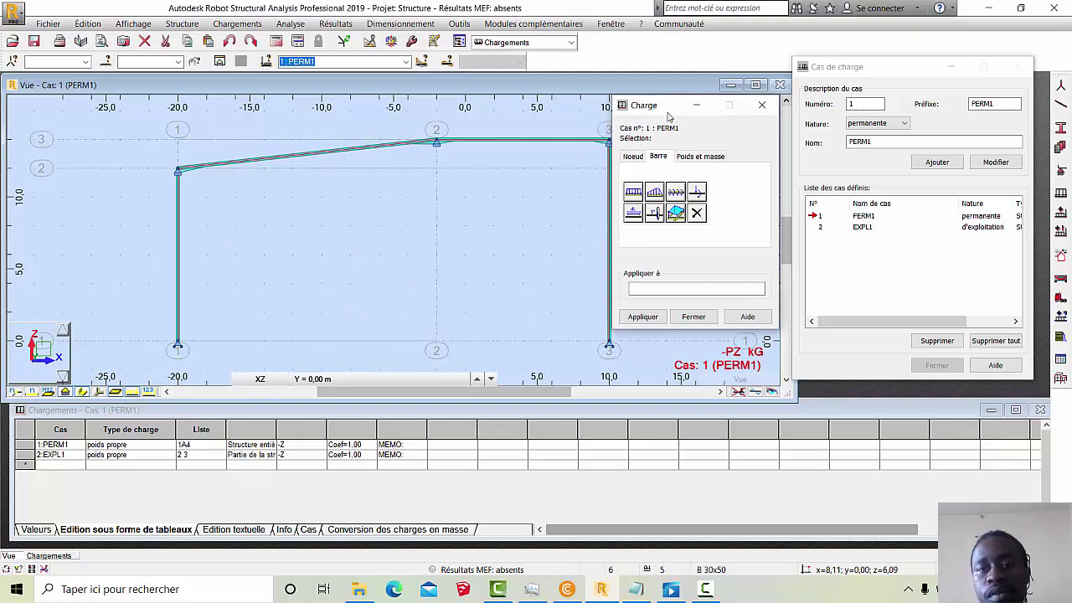
drag(668, 116, 683, 173)
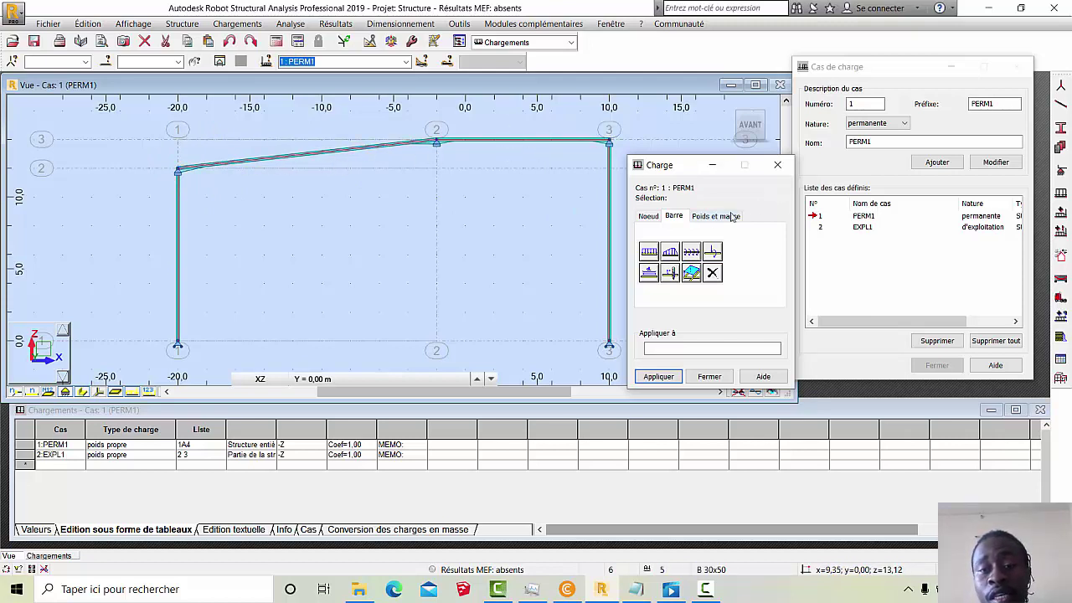
drag(664, 167, 657, 111)
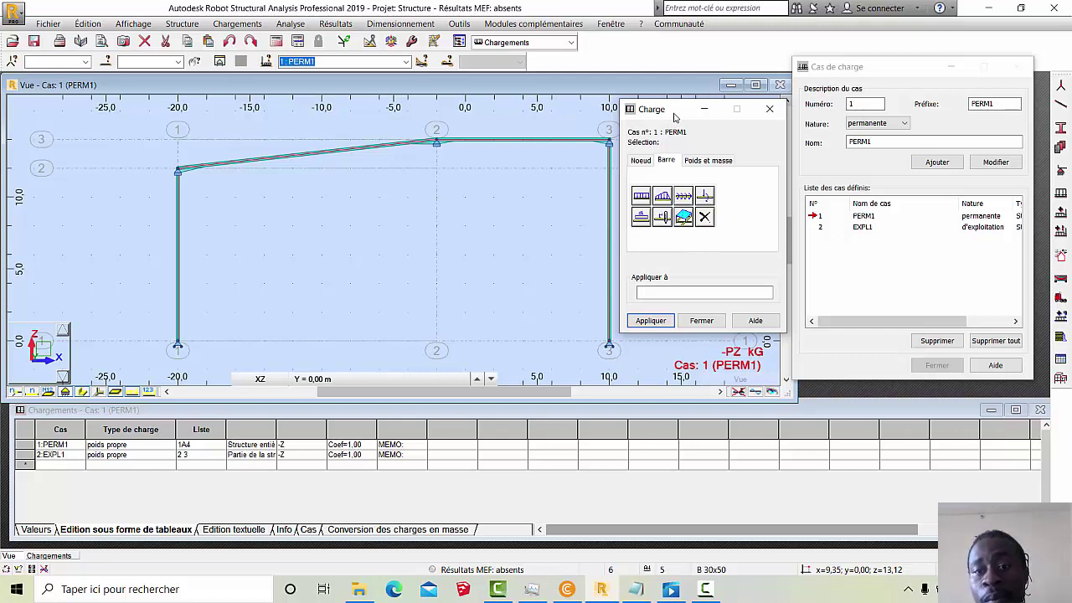
drag(675, 116, 702, 143)
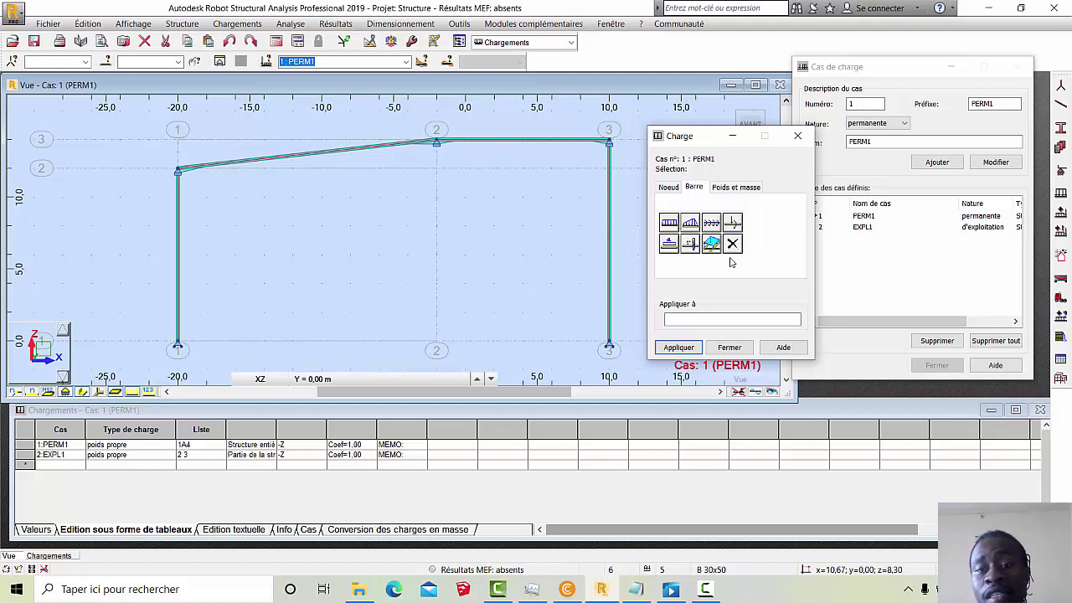
Define a uniform bar load of 135 daN/m along global Z for load case PERM1.
click(669, 228)
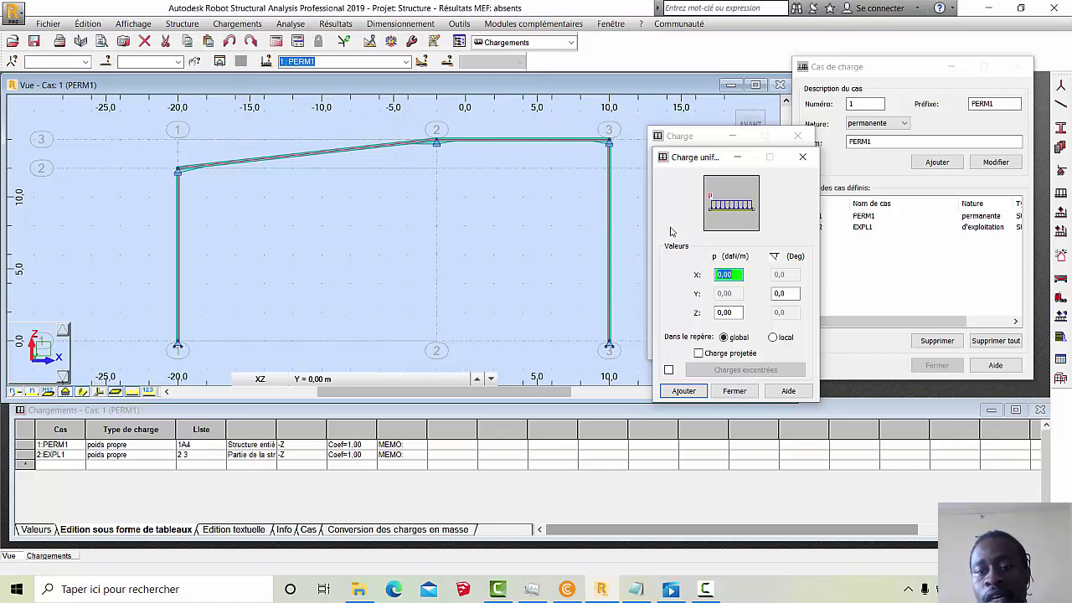
click(733, 312)
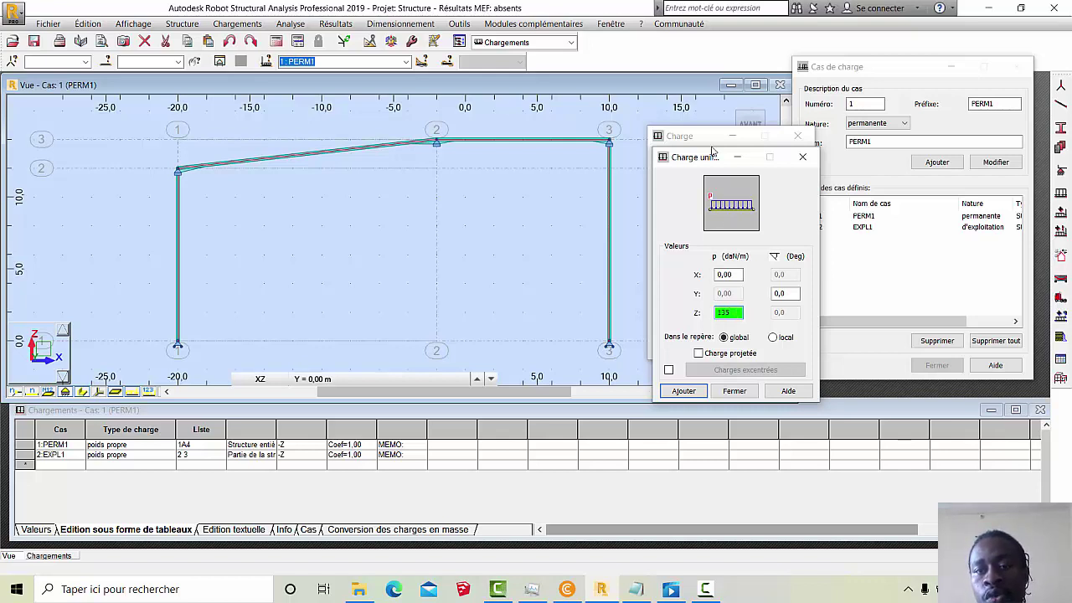
drag(703, 157, 429, 126)
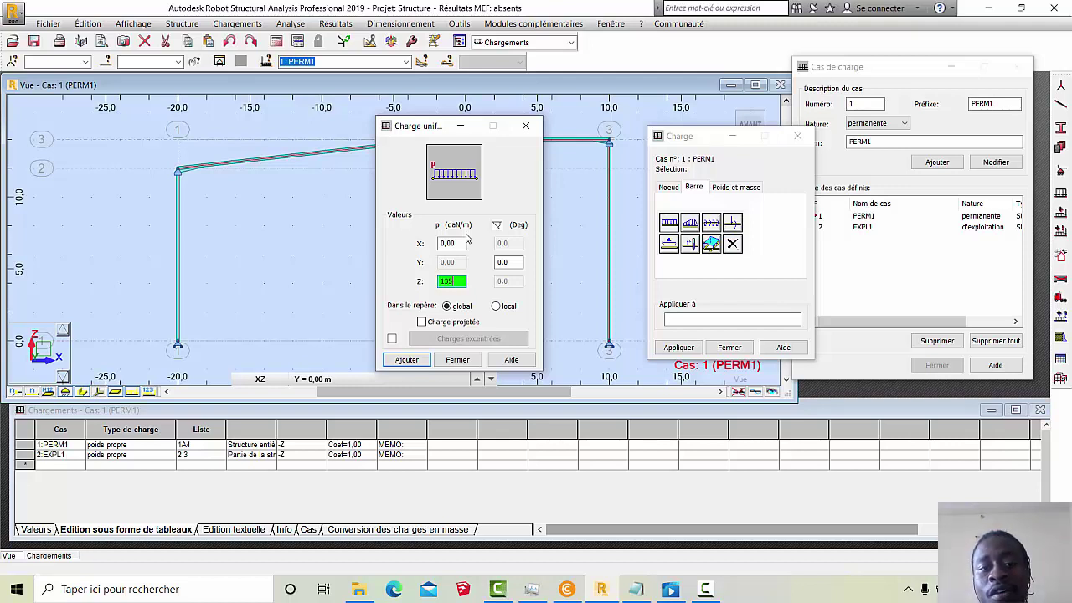
Check the force, moment and stress units in the task preferences.
click(450, 23)
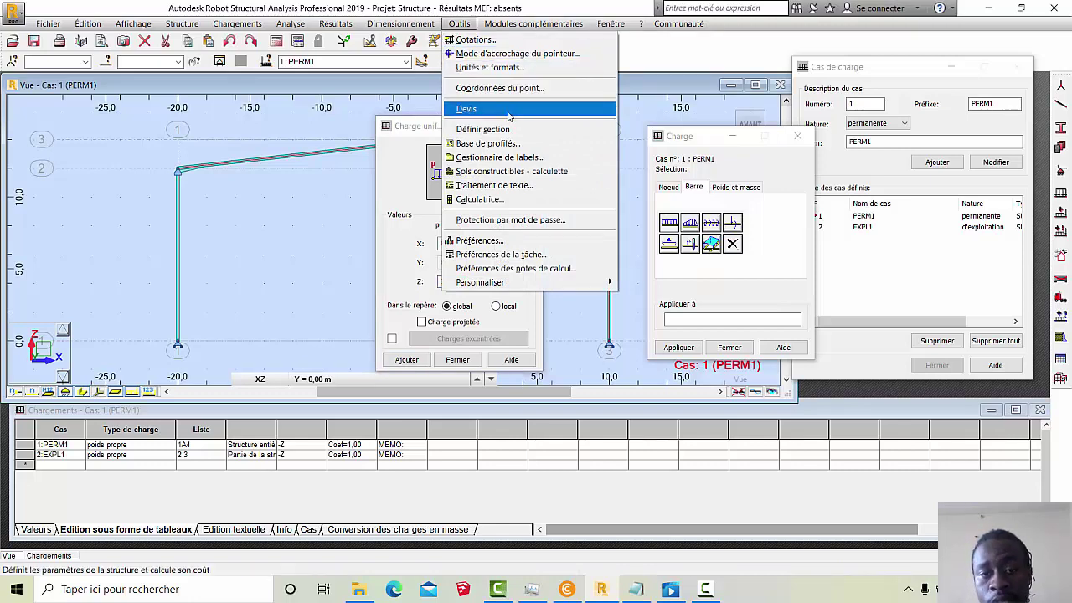
click(537, 255)
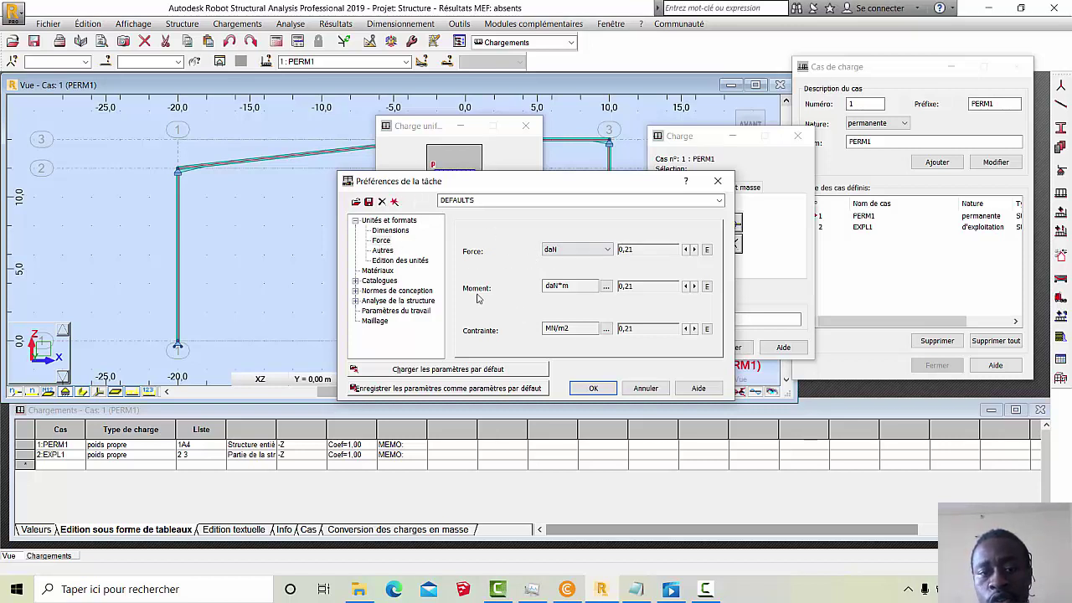
click(607, 249)
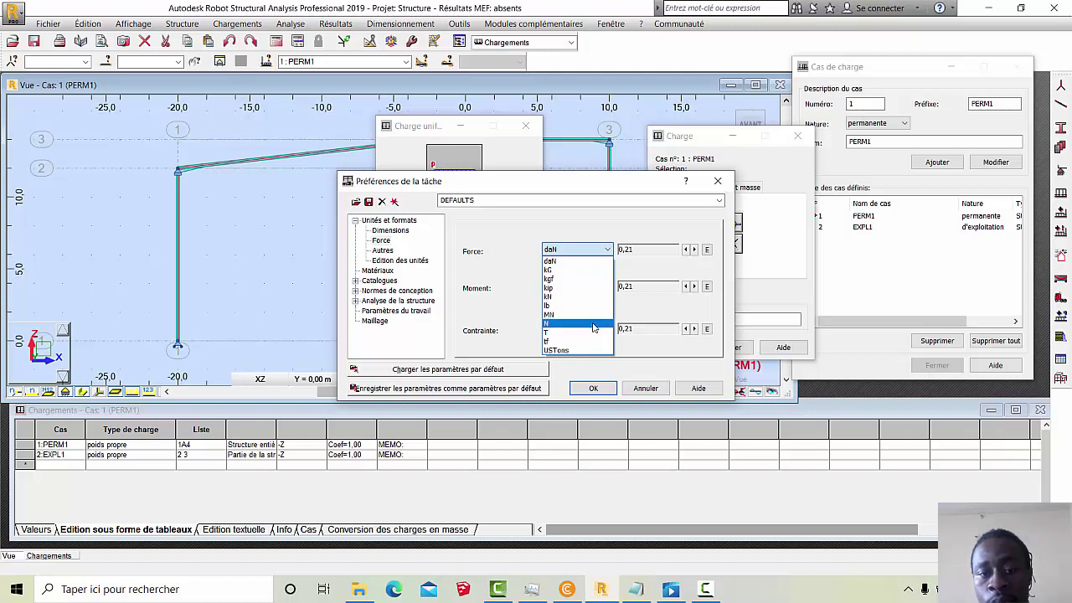
click(590, 230)
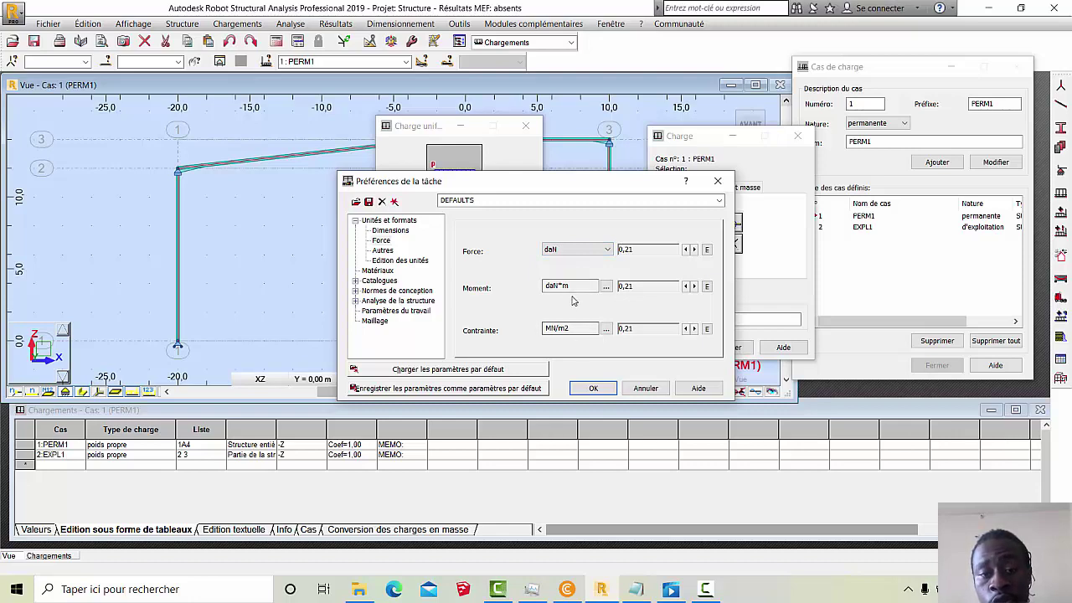
click(593, 388)
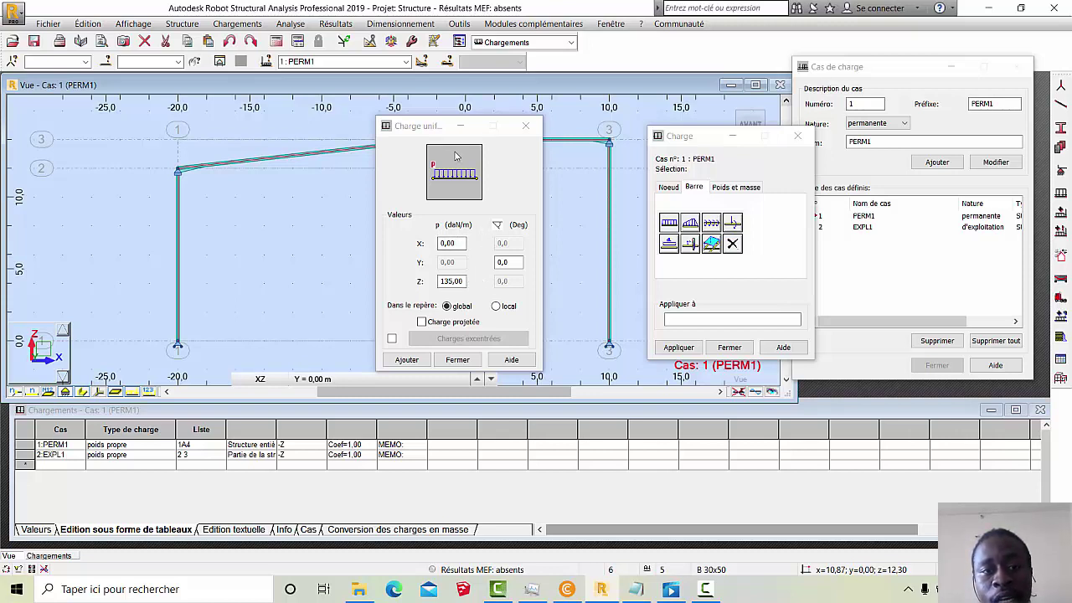
Add the defined uniform load and apply it to bars 2 and 3 in case PERM1.
drag(419, 126, 448, 272)
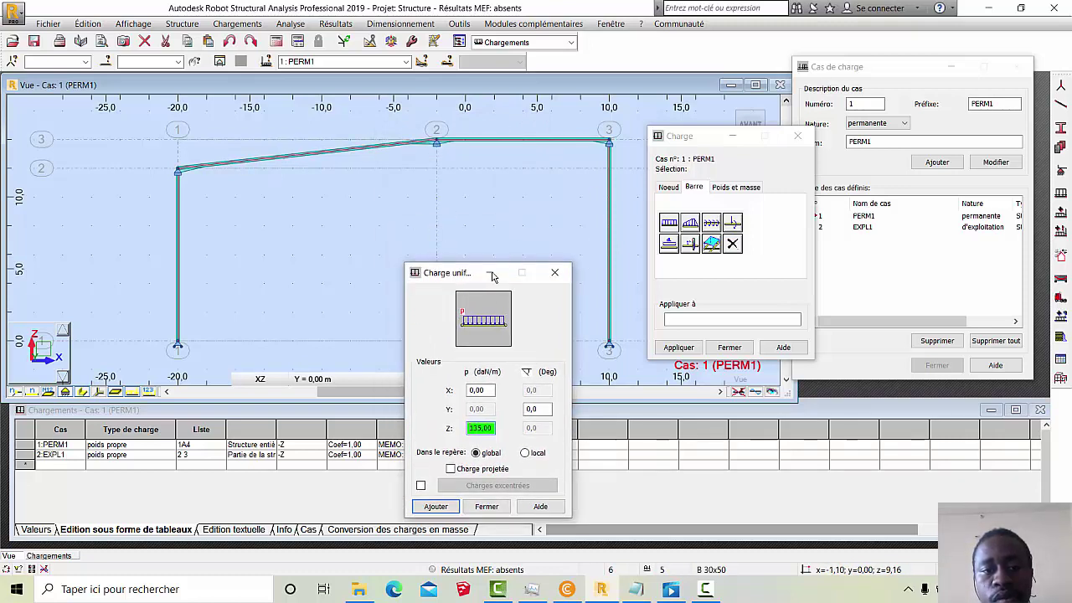
drag(453, 274, 443, 138)
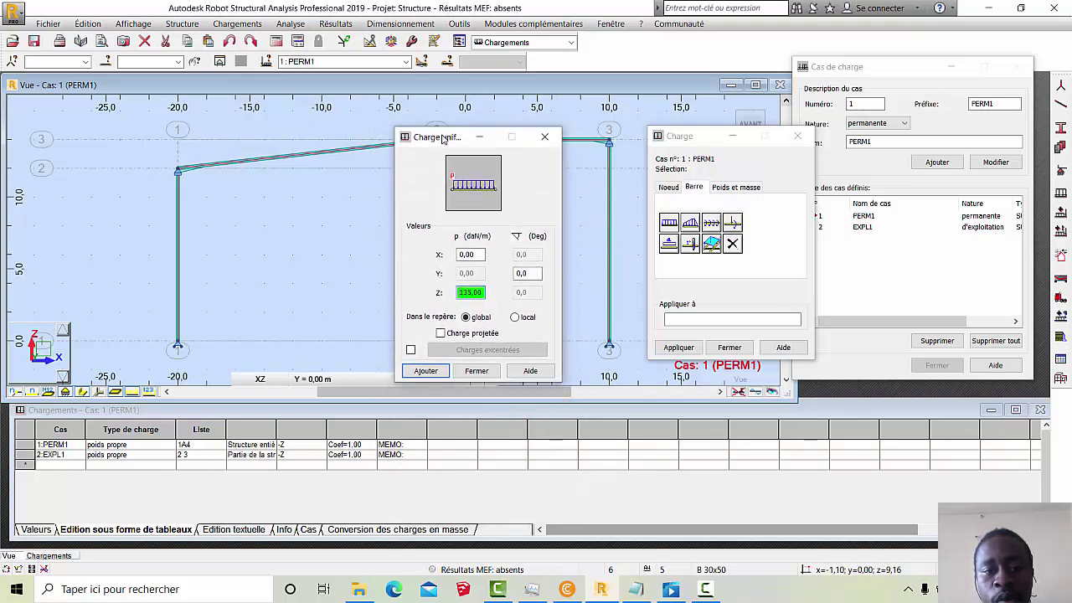
click(439, 371)
click(474, 371)
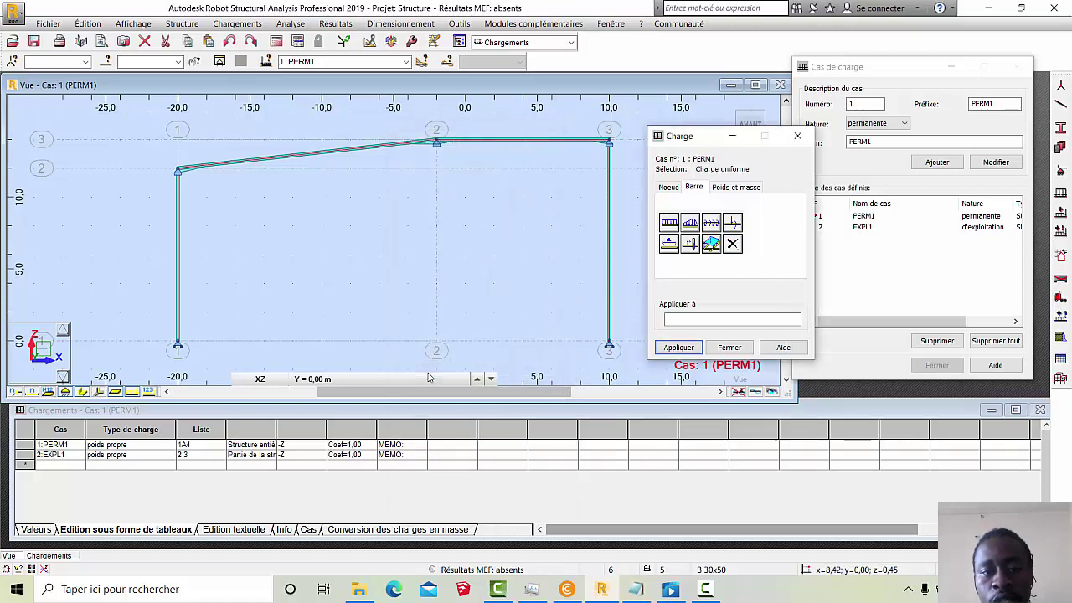
click(697, 324)
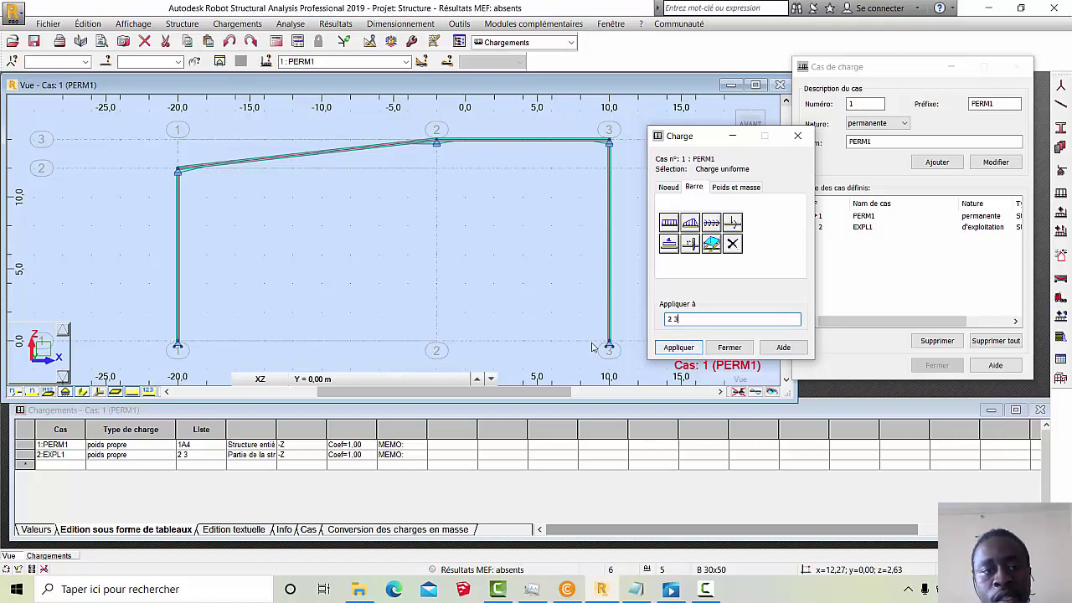
click(680, 350)
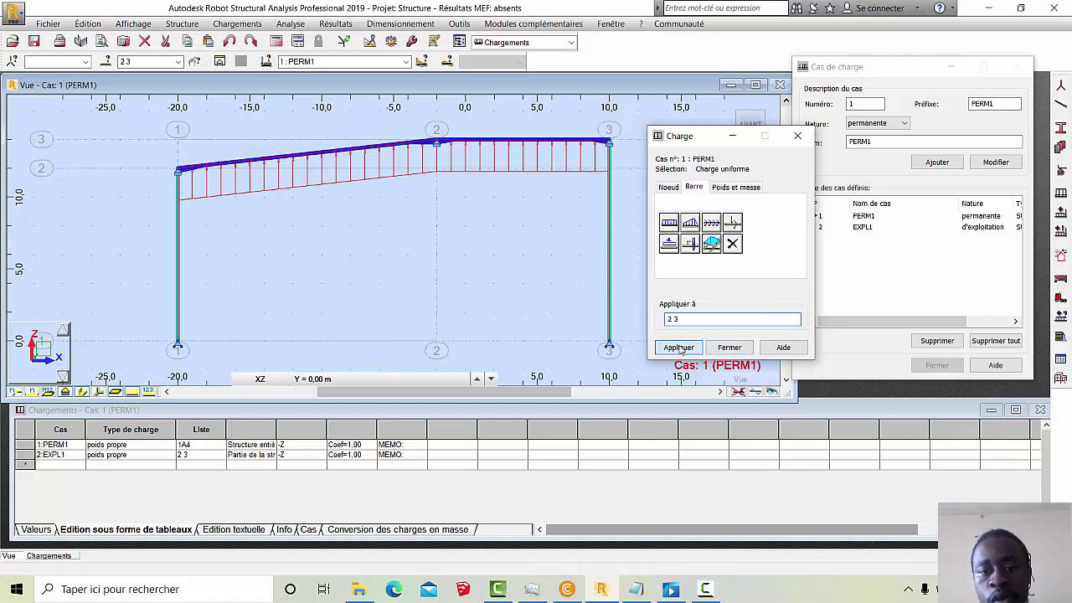
click(729, 347)
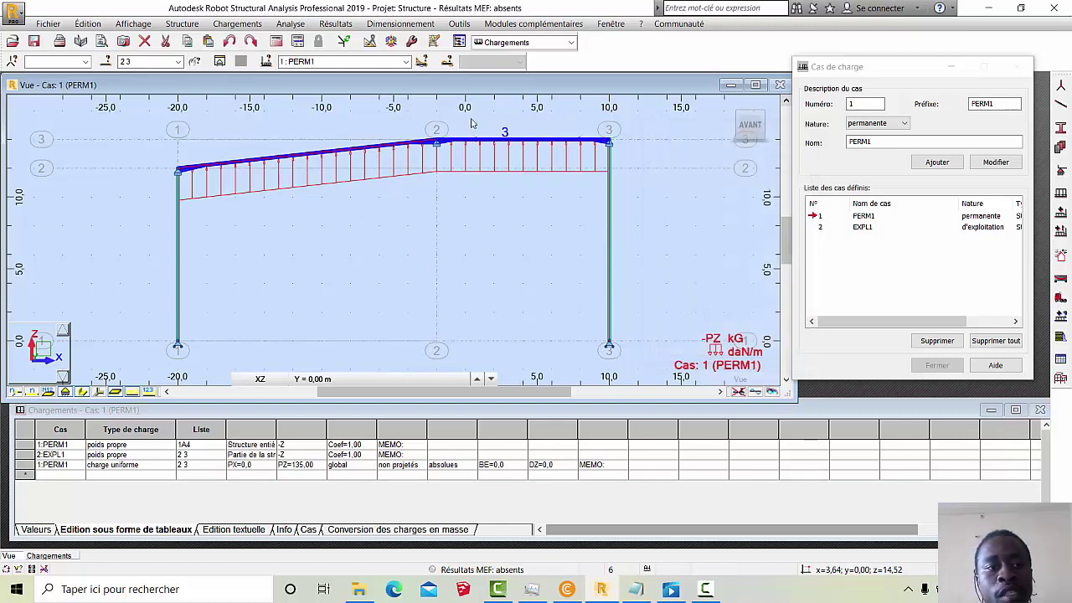
Apply a second uniform load of 50 daN/m along global Z to bars 2 and 3 in case PERM1.
scroll(339, 123, up, 1)
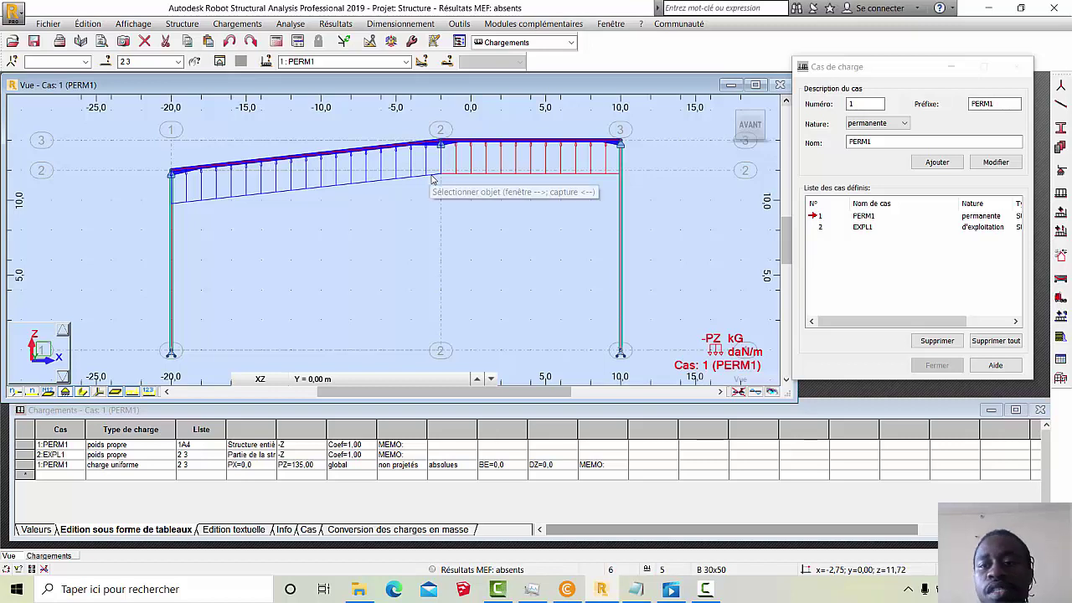
click(1061, 199)
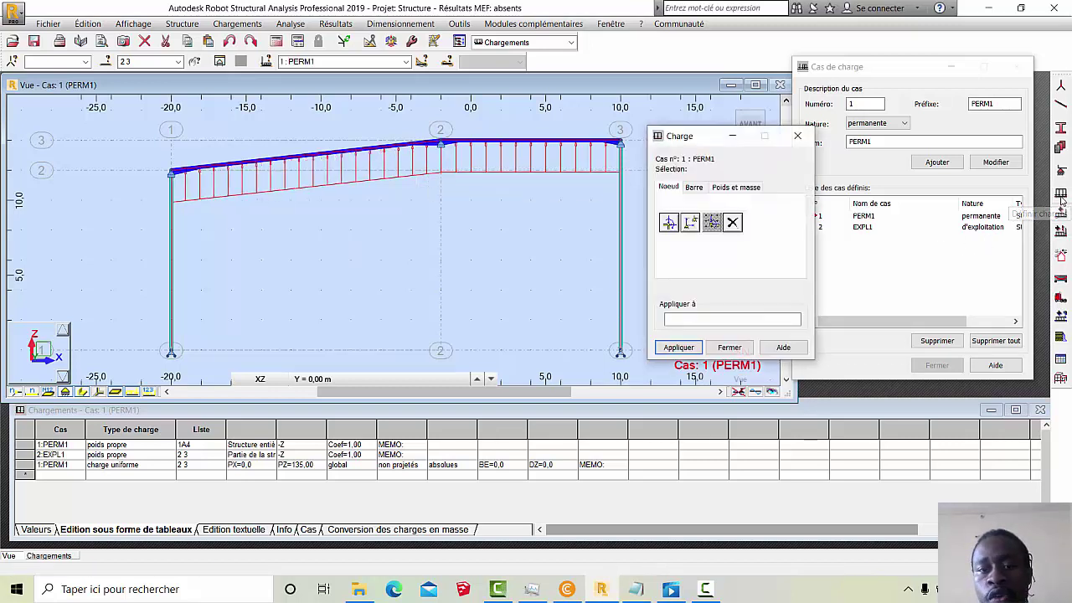
click(694, 187)
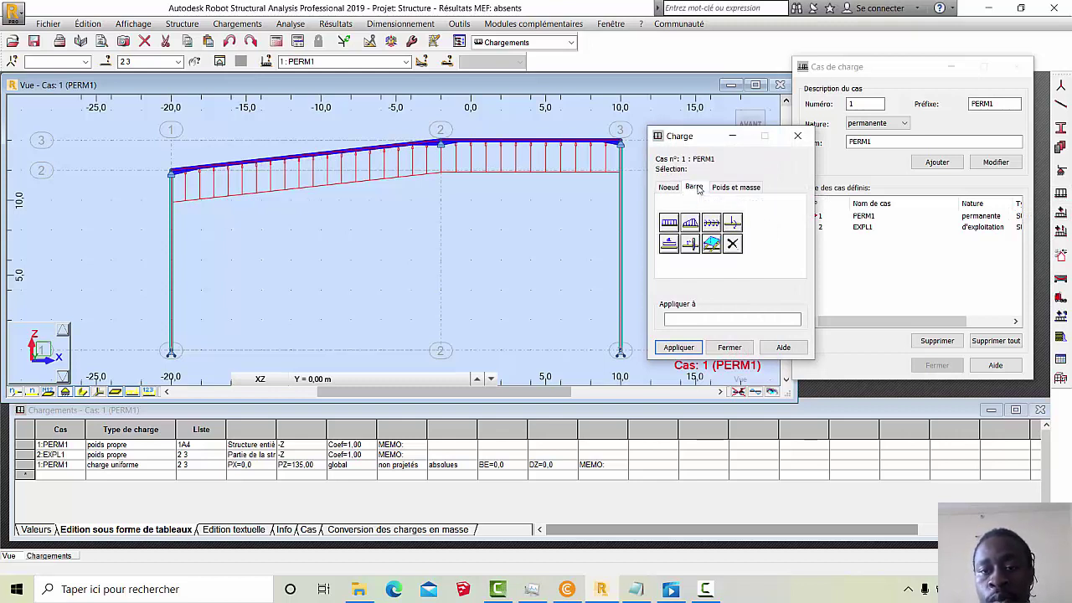
click(669, 223)
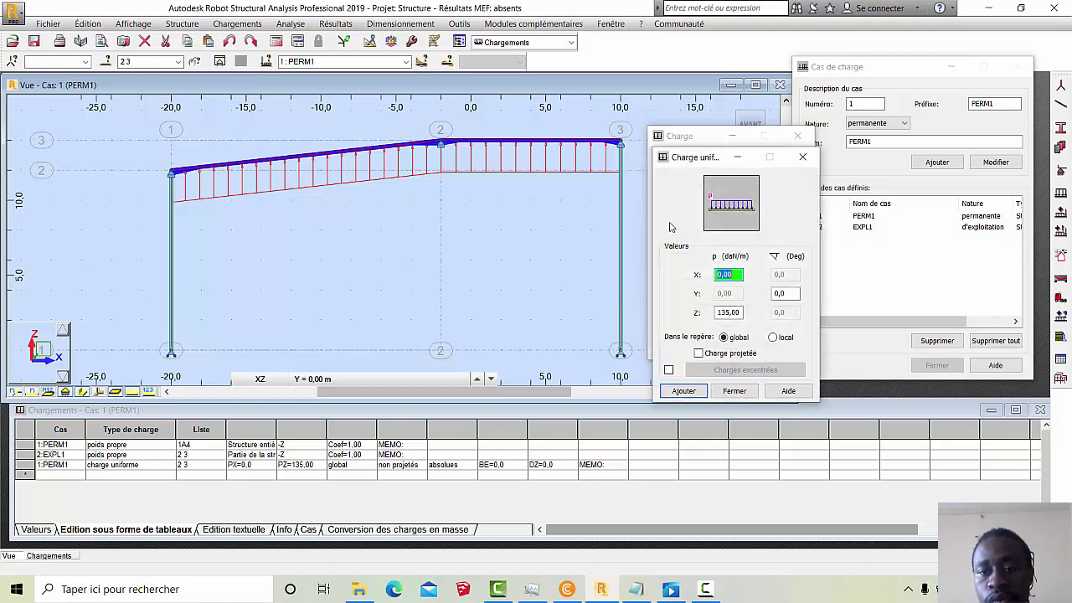
click(729, 312)
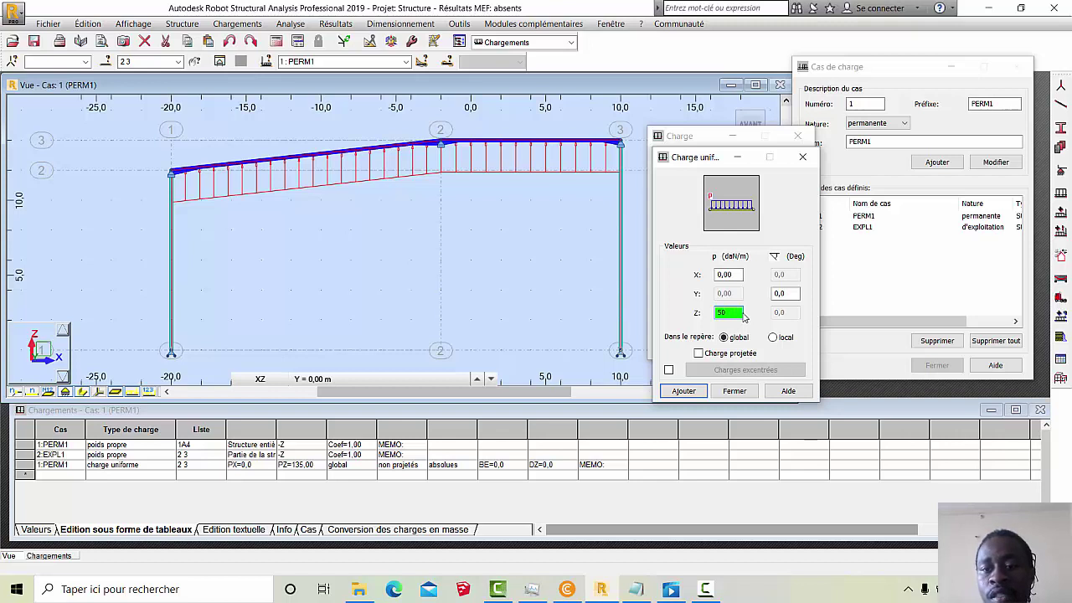
click(683, 391)
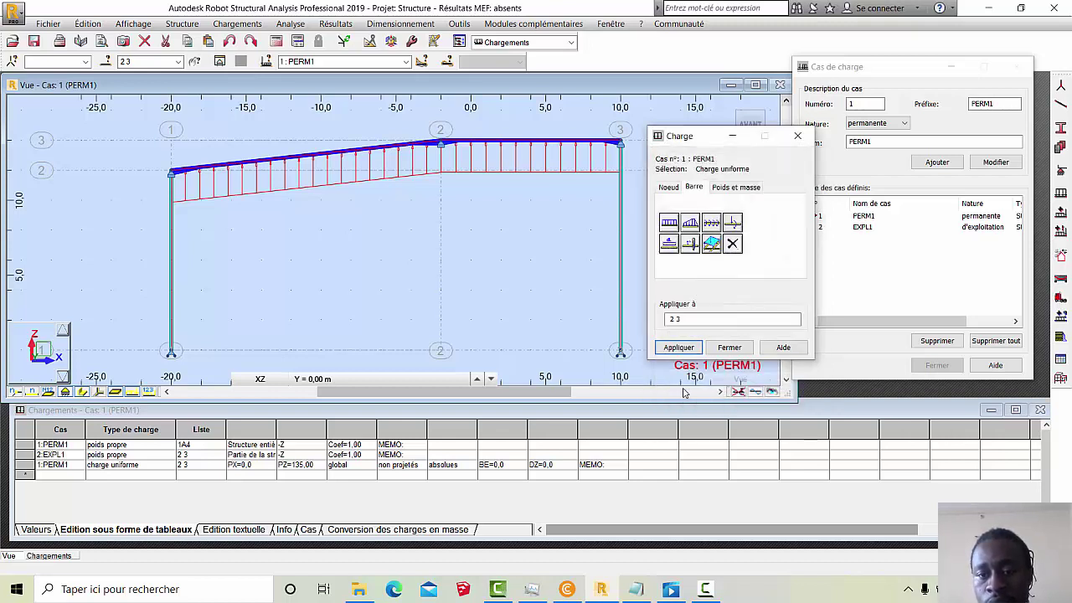
click(678, 347)
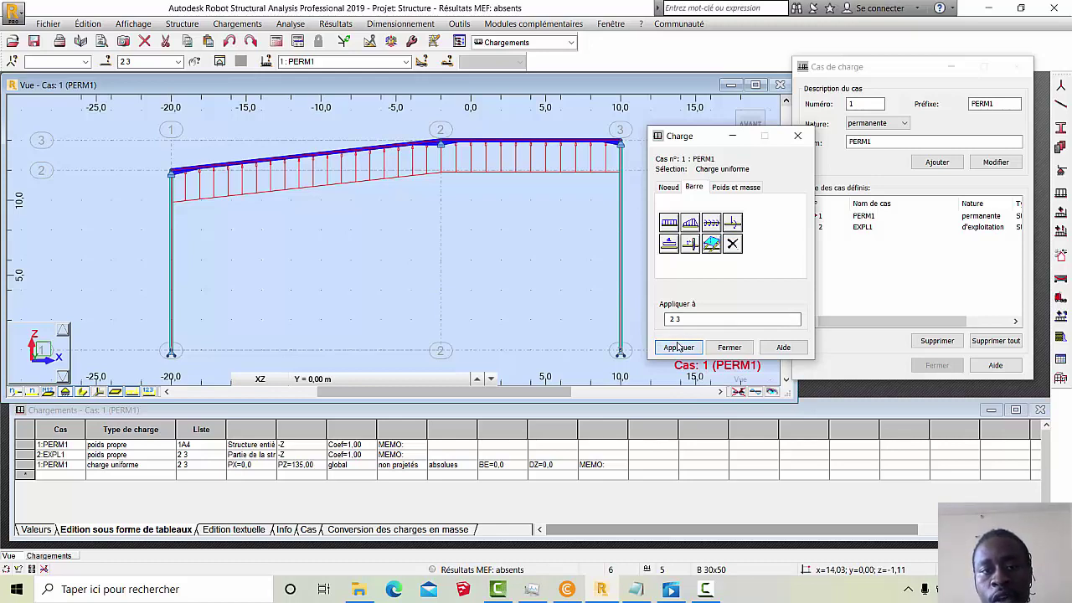
scroll(220, 155, down, 4)
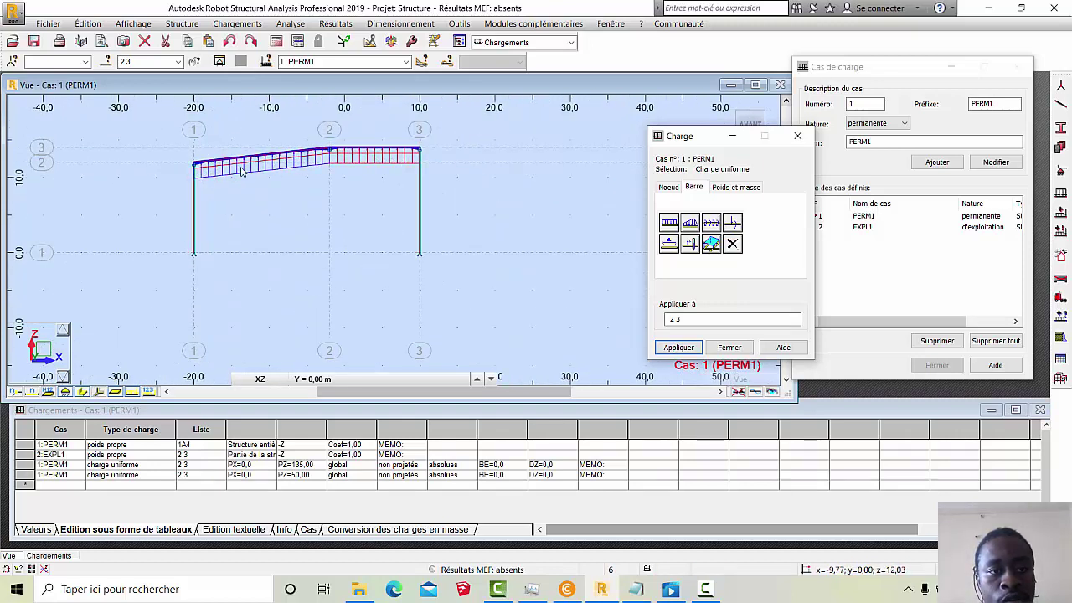
scroll(357, 165, up, 5)
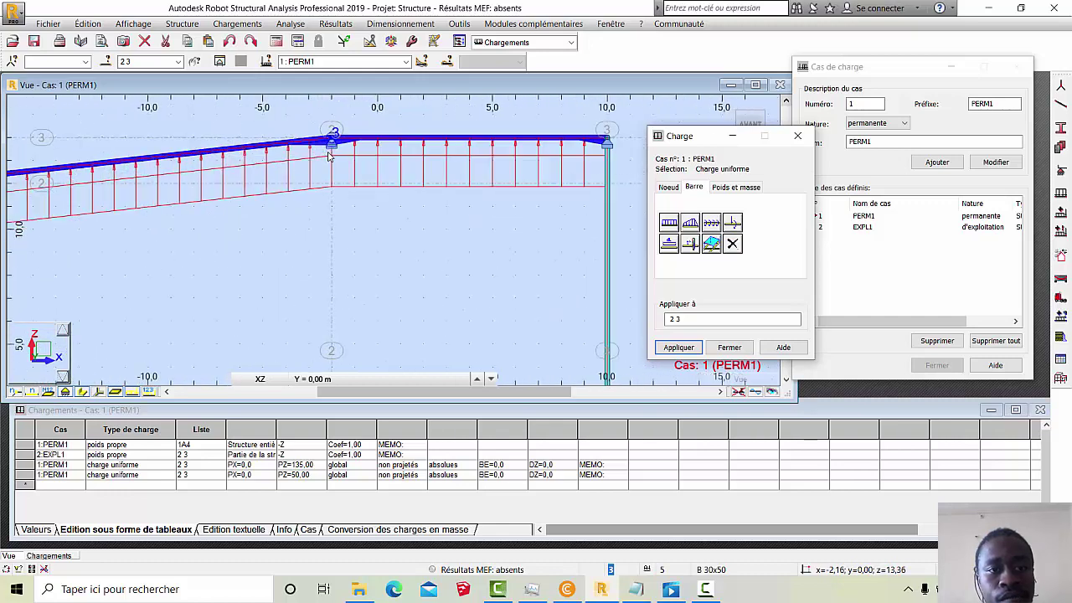
click(729, 346)
scroll(611, 250, down, 1)
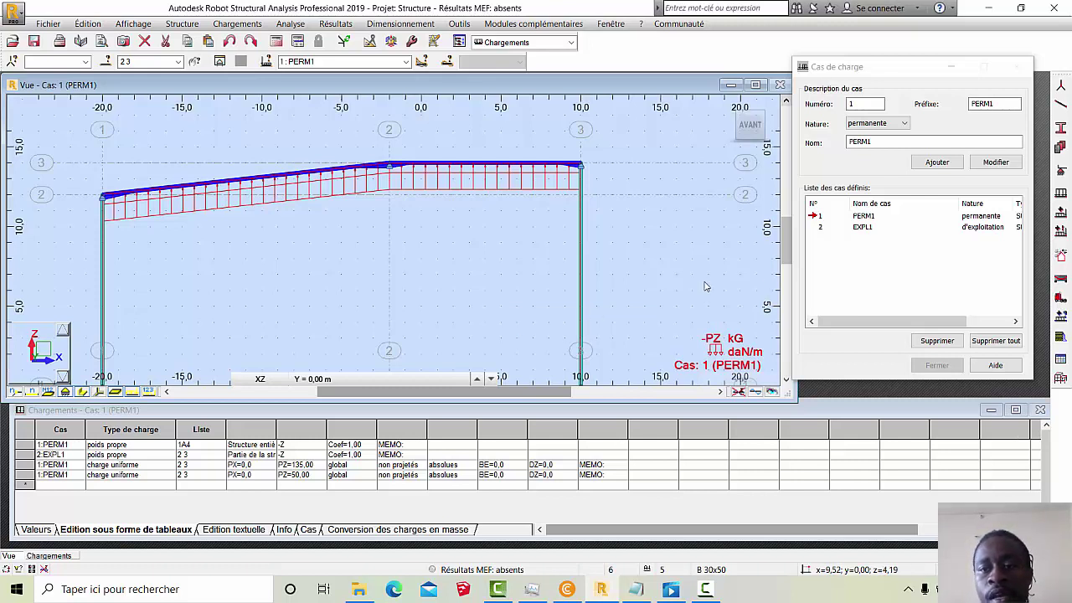
Make load case 2, EXPL1, the current load case.
click(821, 228)
click(821, 228)
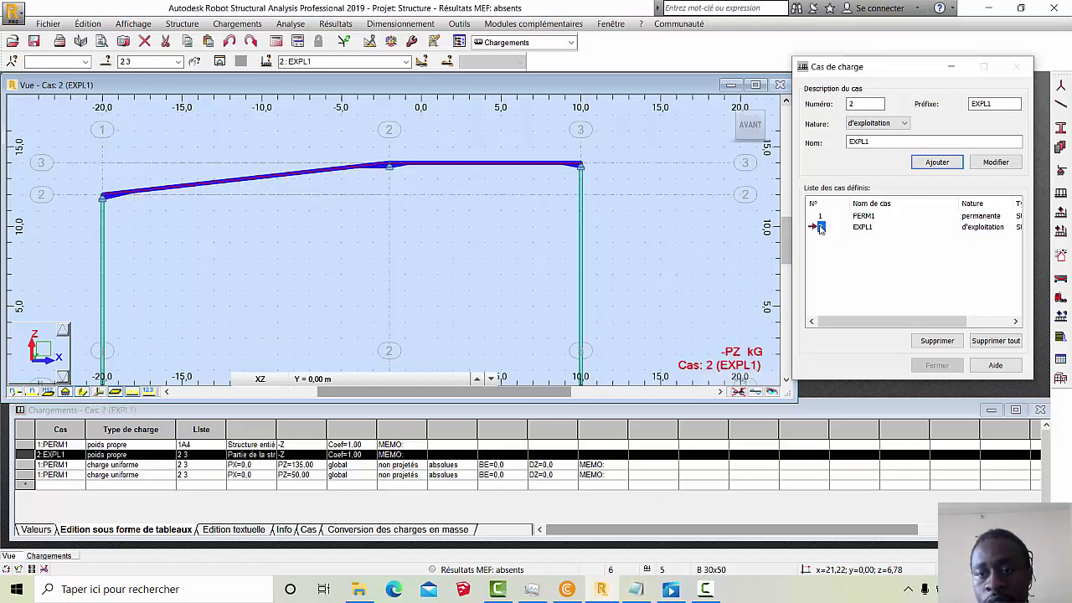
click(857, 245)
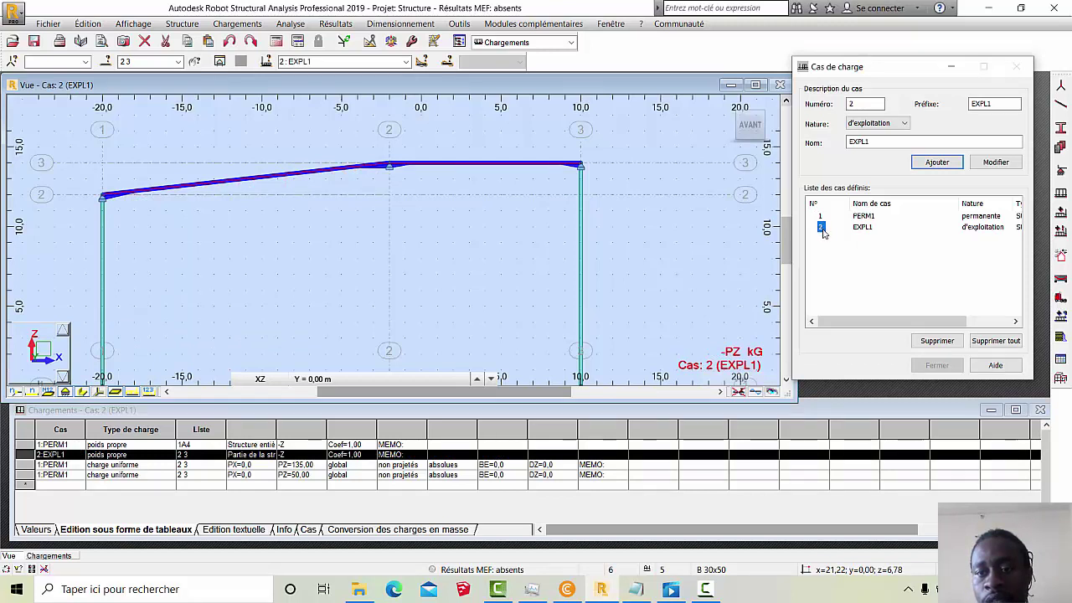
click(851, 229)
click(820, 228)
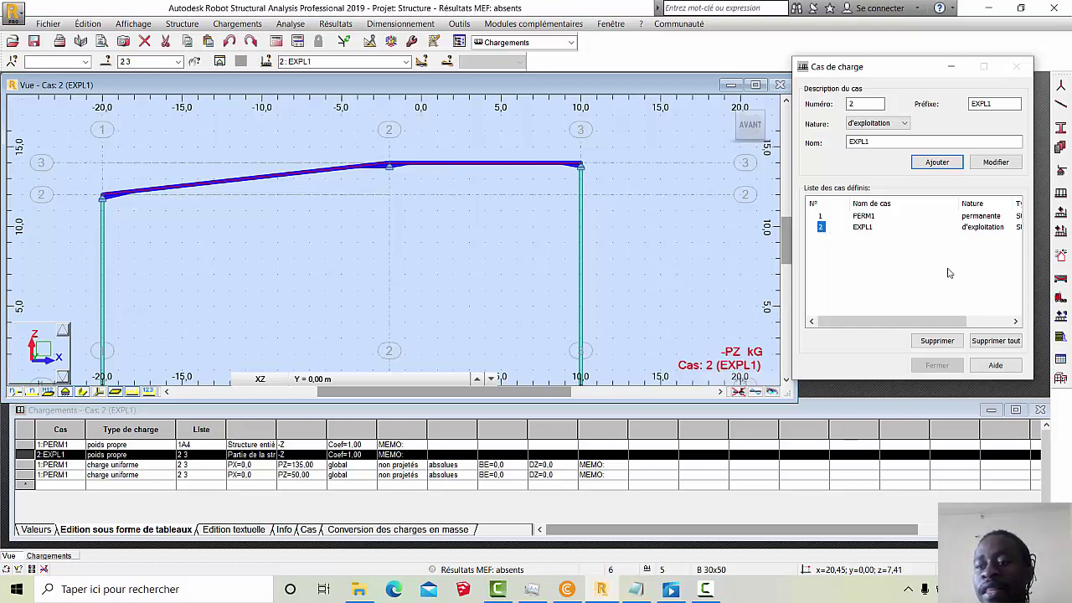
Define a concentrated bar force of 800 daN along global Z at an absolute coordinate of 2 m for case EXPL1.
click(1059, 194)
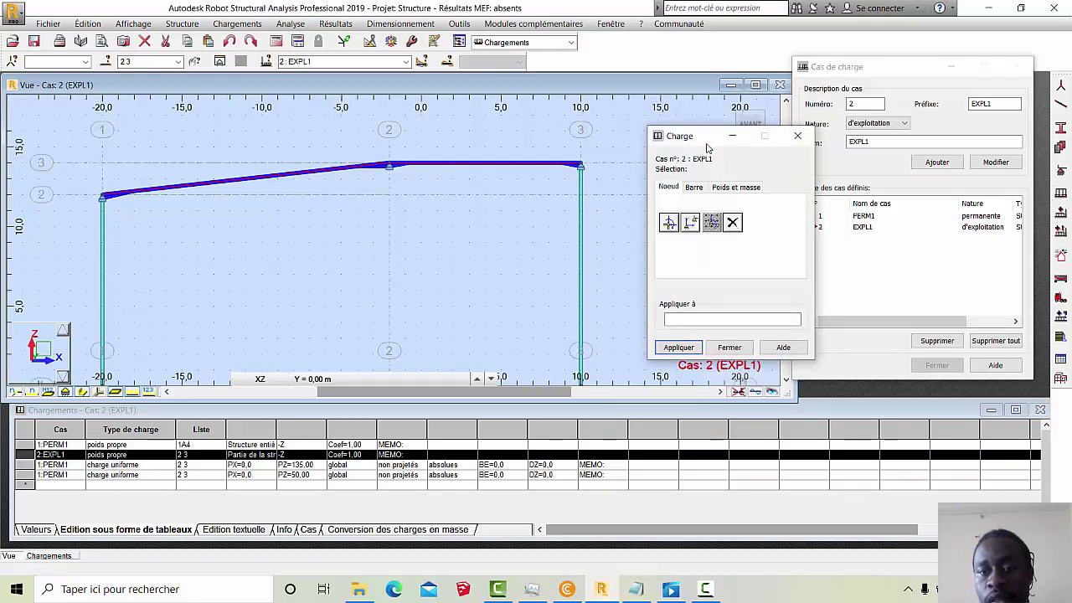
drag(708, 147, 679, 139)
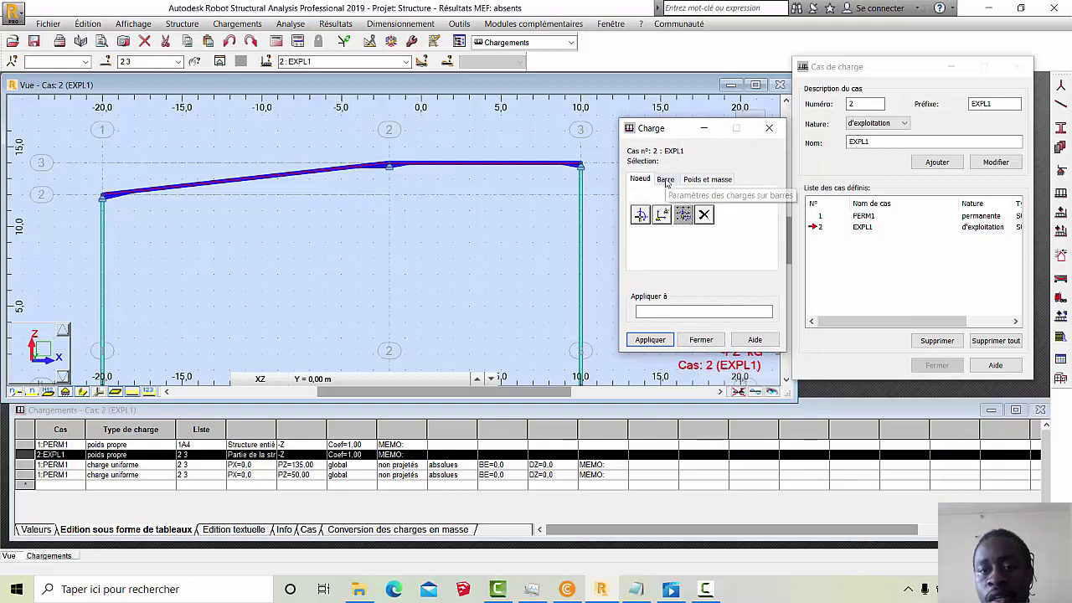
click(666, 180)
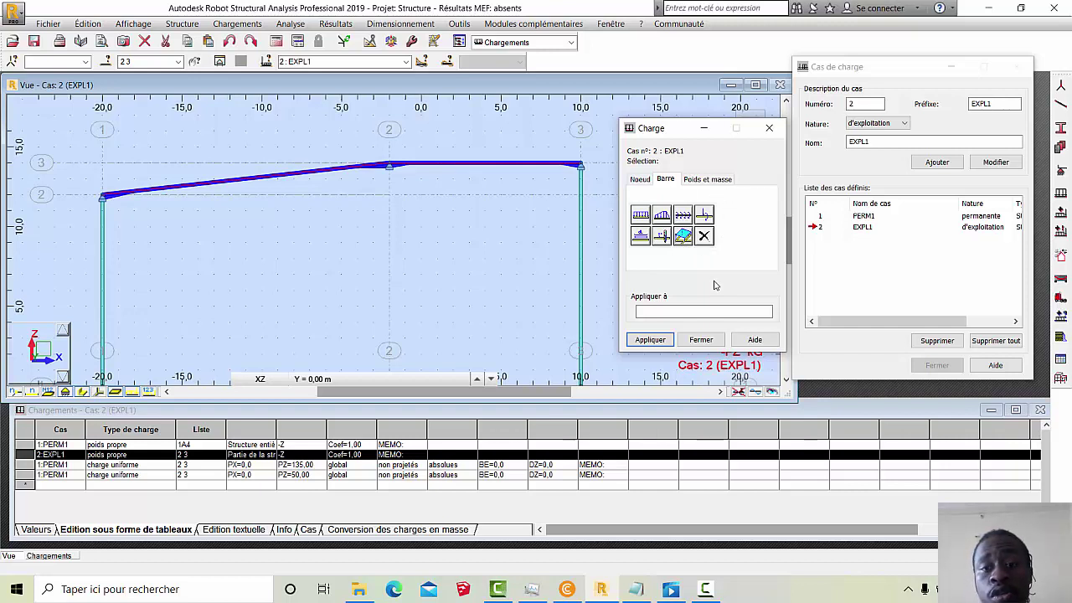
click(704, 215)
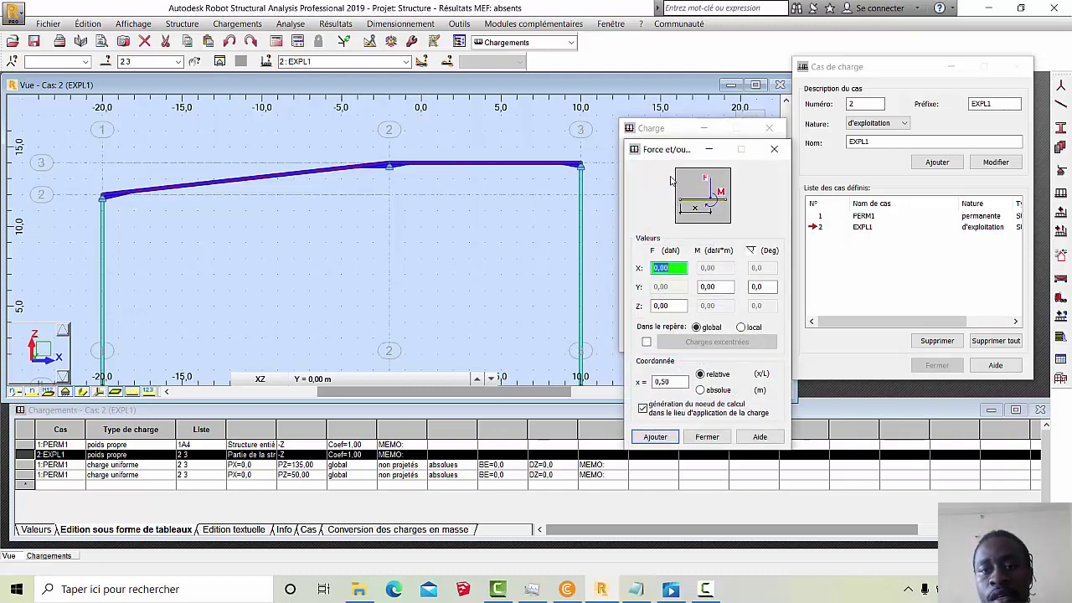
drag(669, 158, 458, 105)
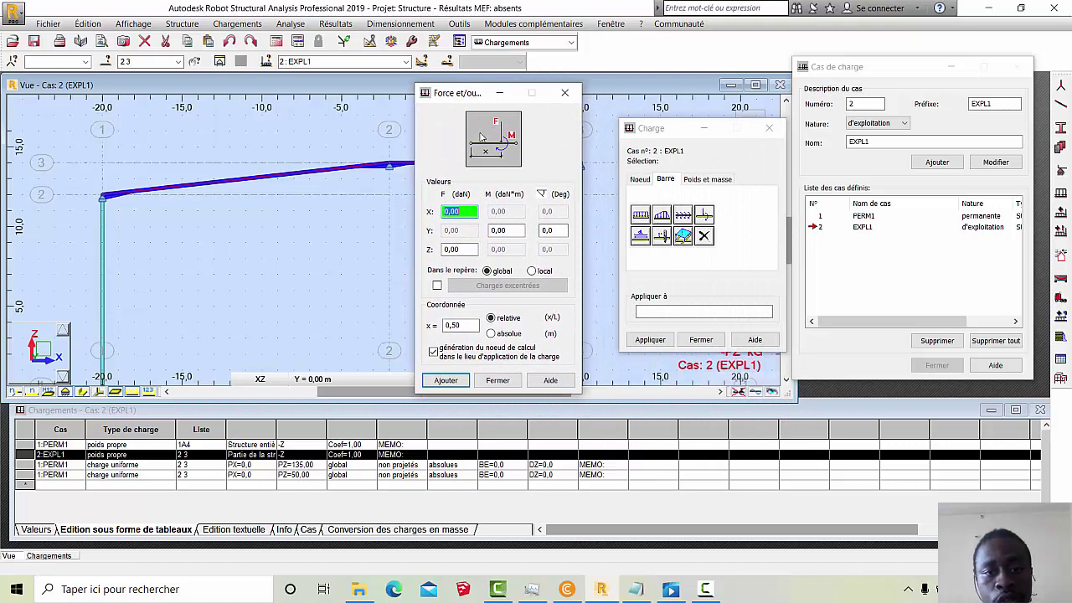
click(463, 251)
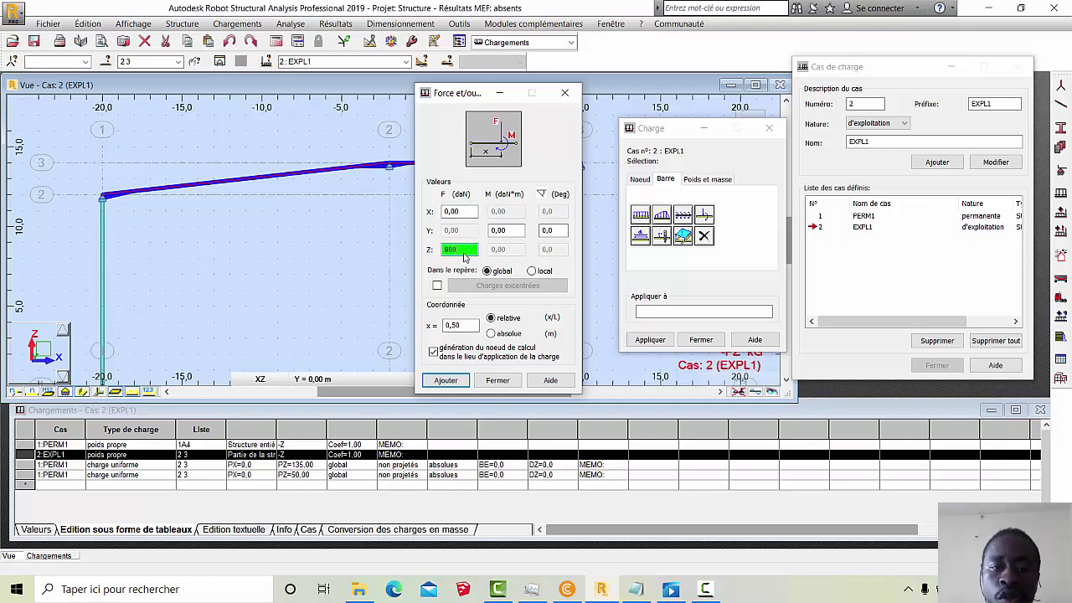
click(468, 328)
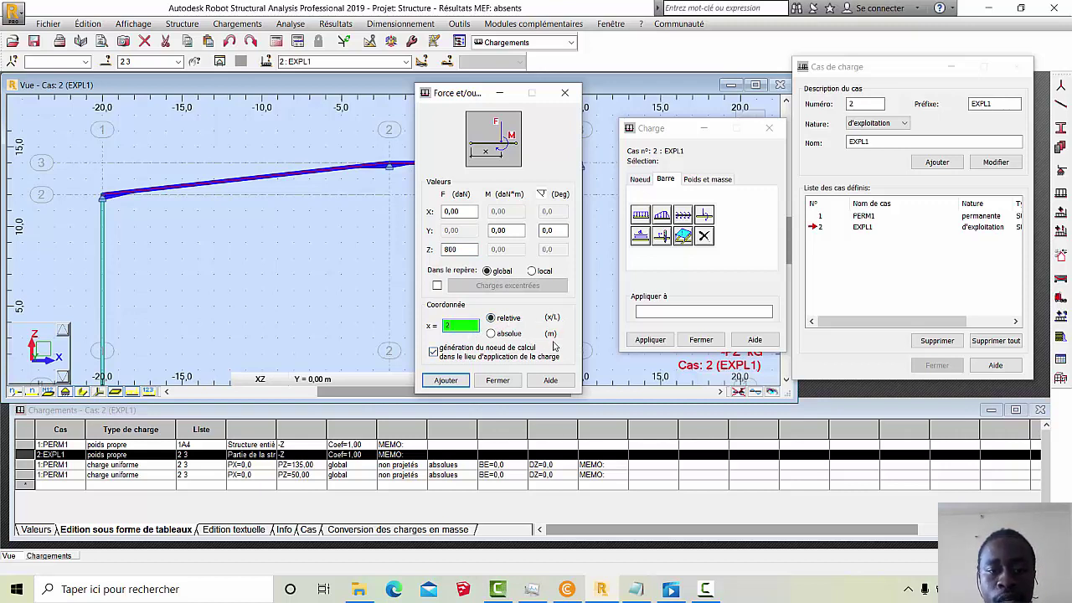
click(491, 333)
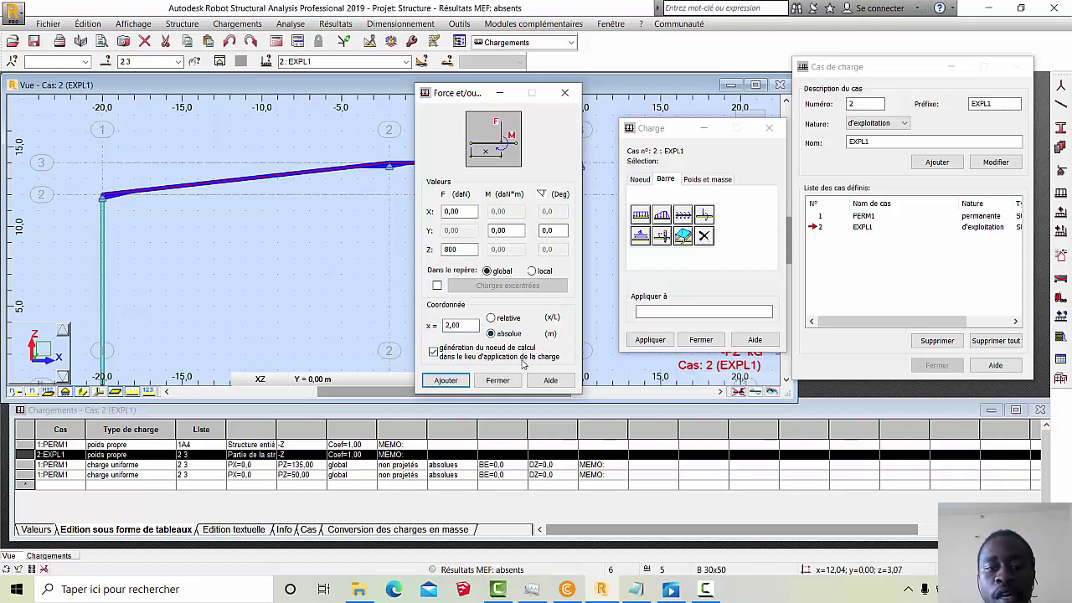
Add the defined bar force, apply it to bars 2 and 3 in case EXPL1, and close the load definition.
click(455, 384)
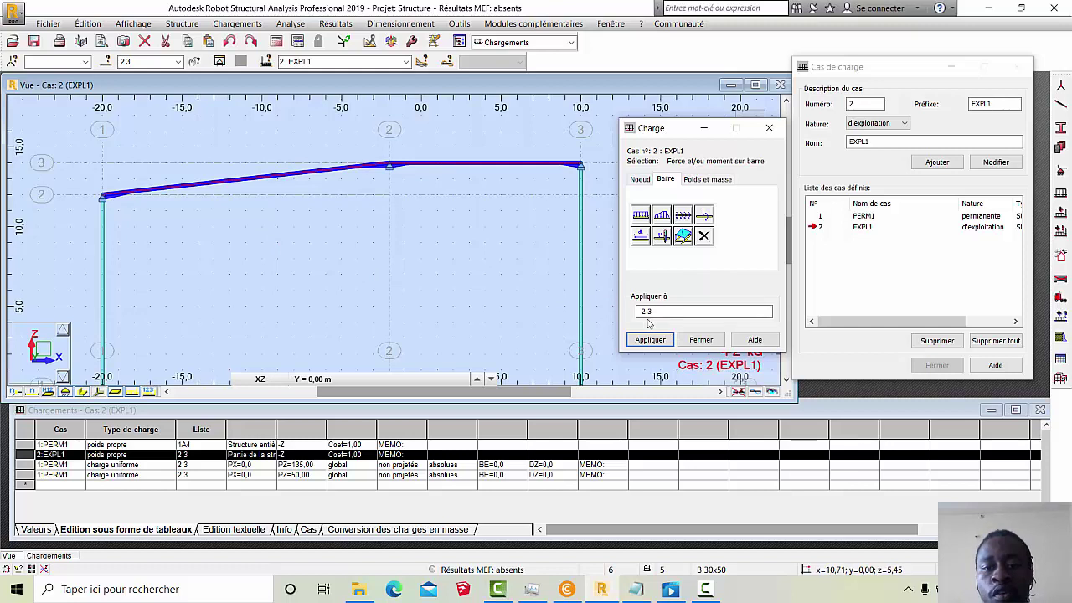
click(666, 340)
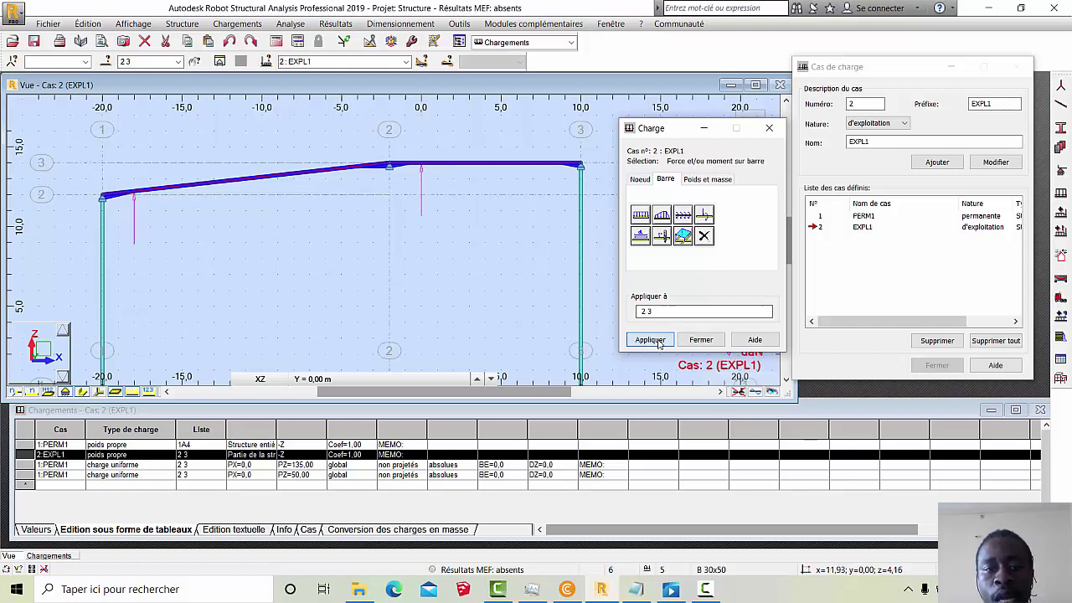
click(700, 340)
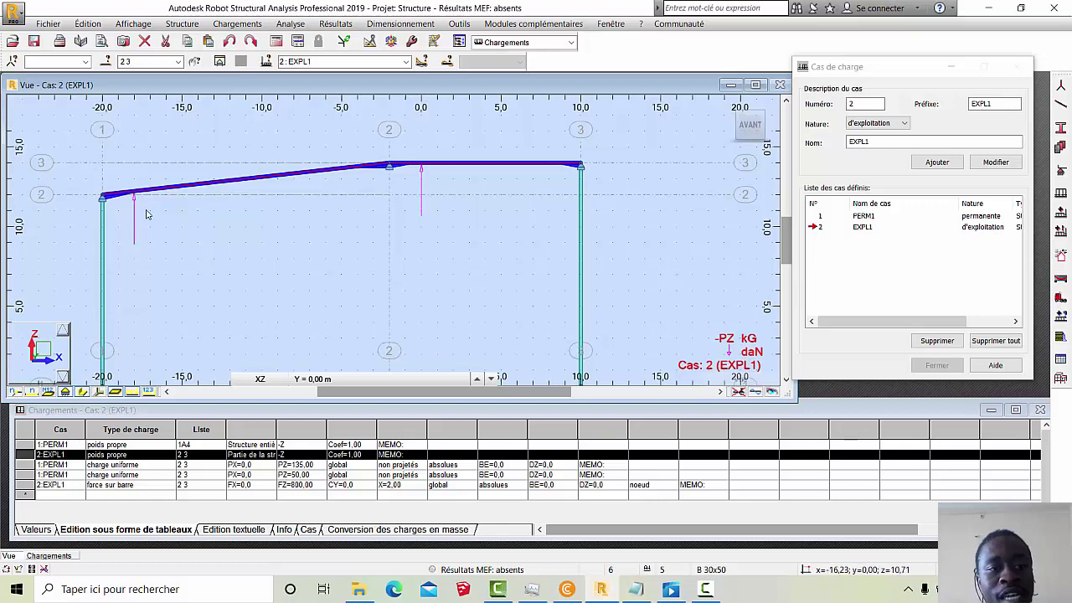
scroll(131, 211, up, 2)
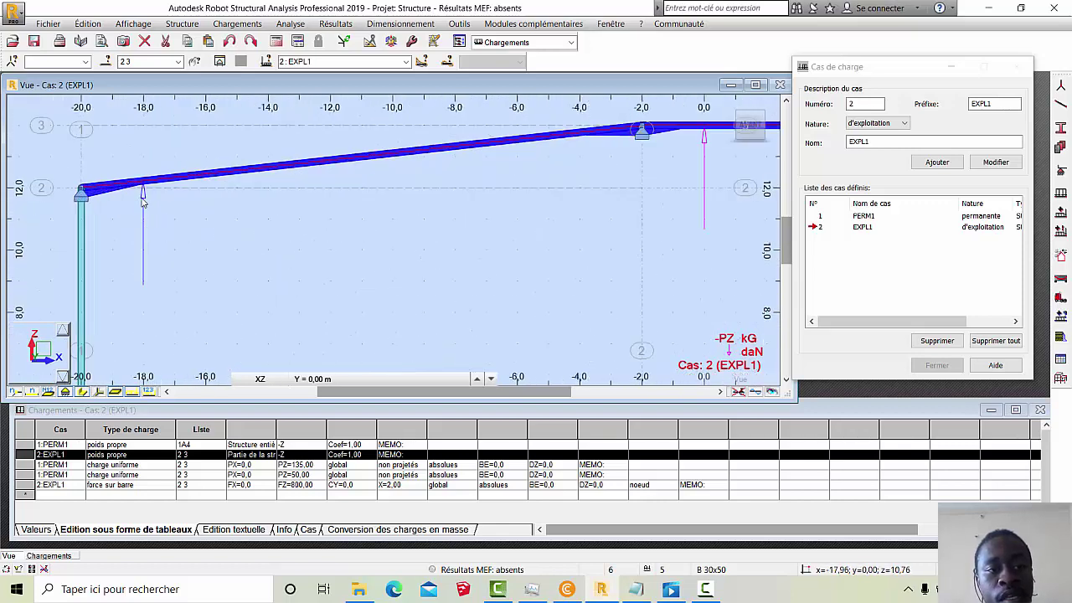
scroll(154, 254, down, 1)
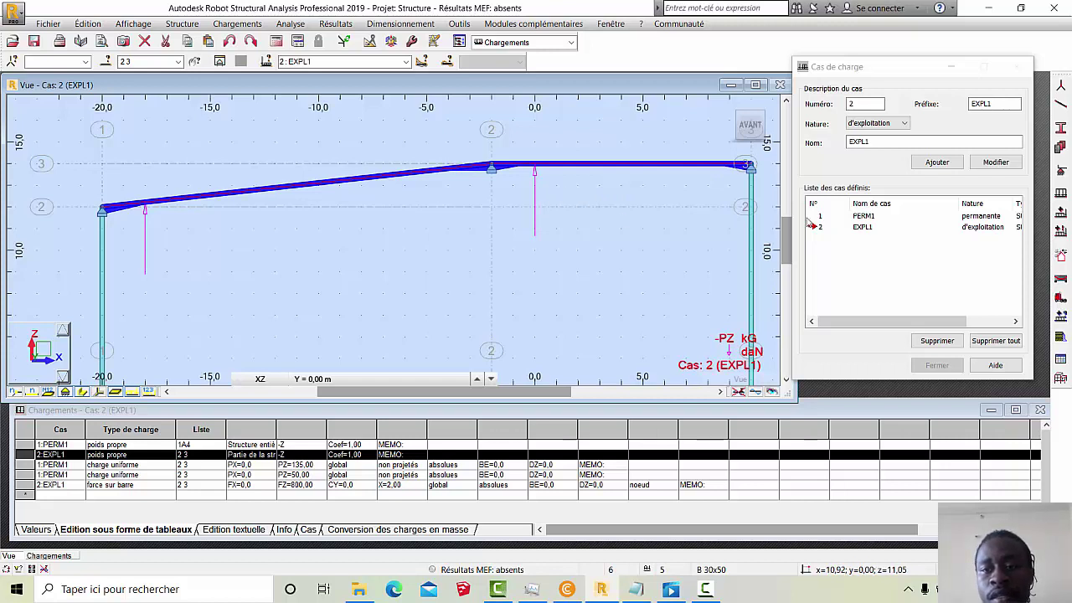
Return to the list of defined load cases to choose the current case.
click(827, 221)
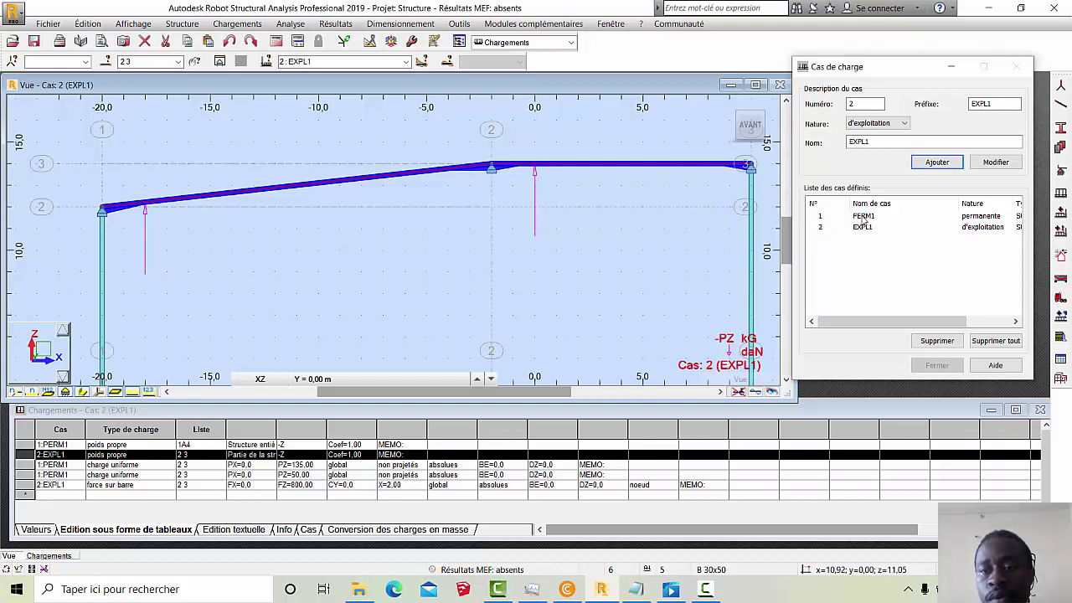